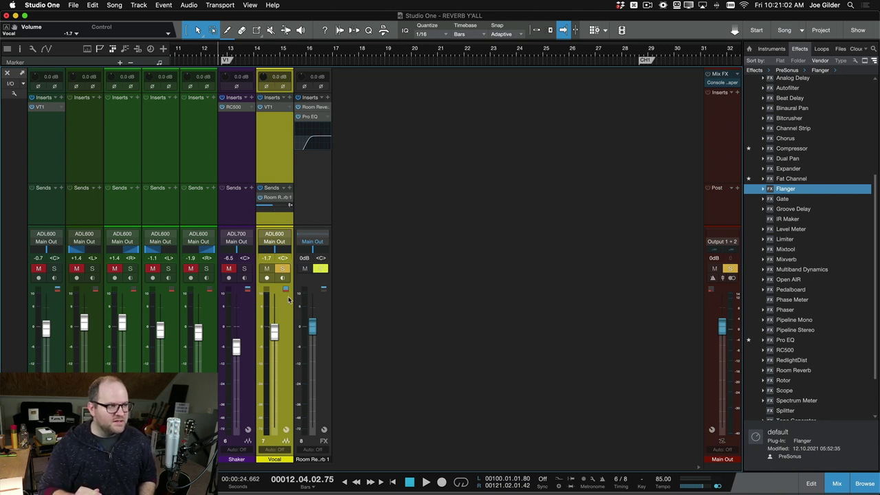
# Step: Play back the vocal reverb, then select the Room Reverb FX channel
pyautogui.press('space')
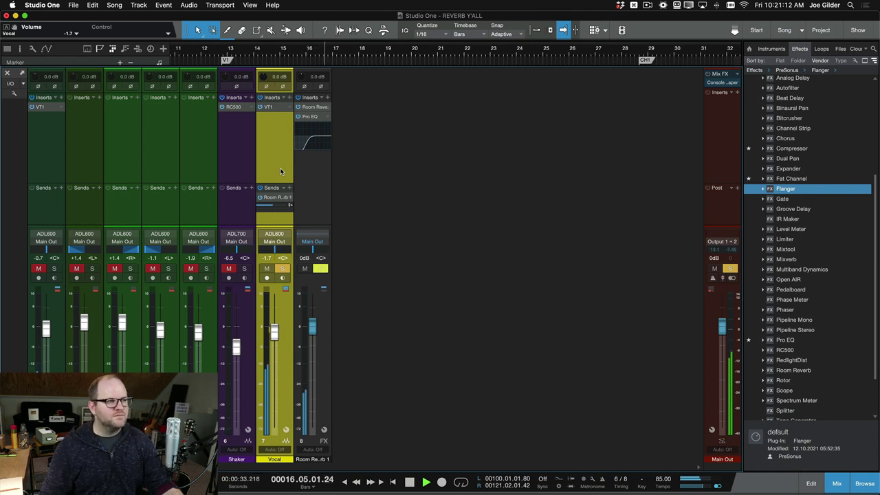
pyautogui.press('space')
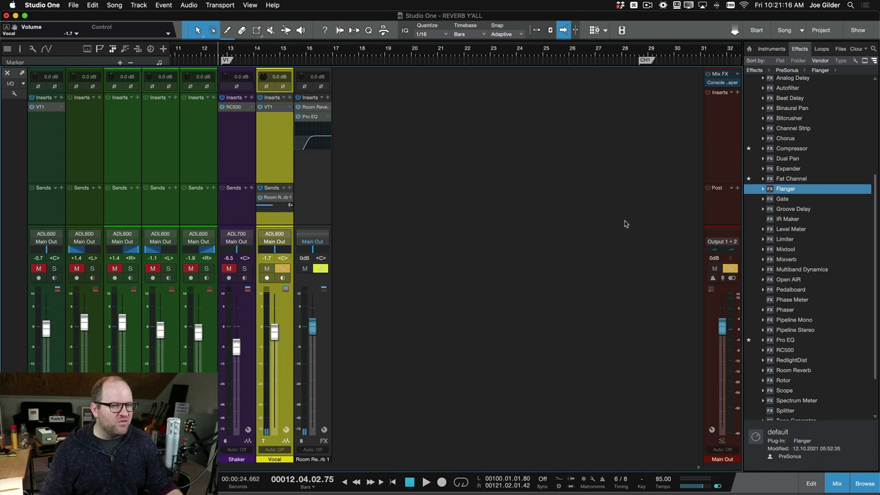
pyautogui.click(313, 163)
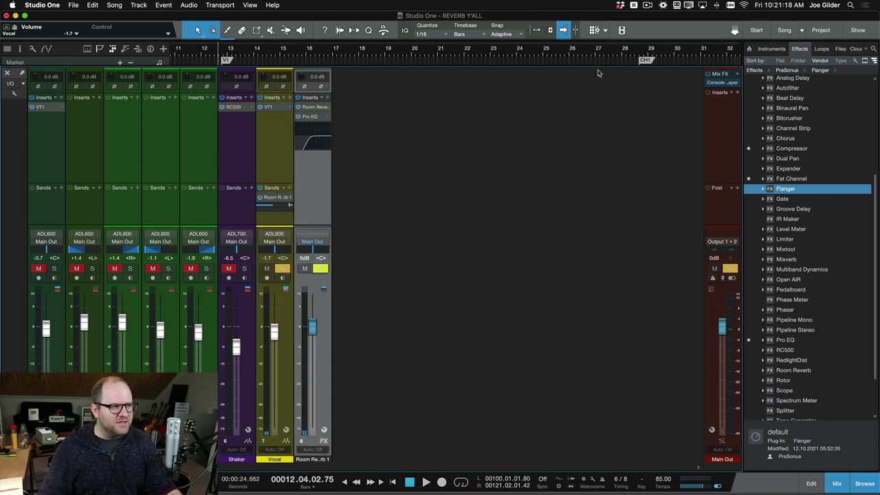
# Step: Add a Flanger to Main Out and set its speed to 0.28 Hz and feedback to 67.5%
pyautogui.moveTo(790, 195); pyautogui.dragTo(727, 141)
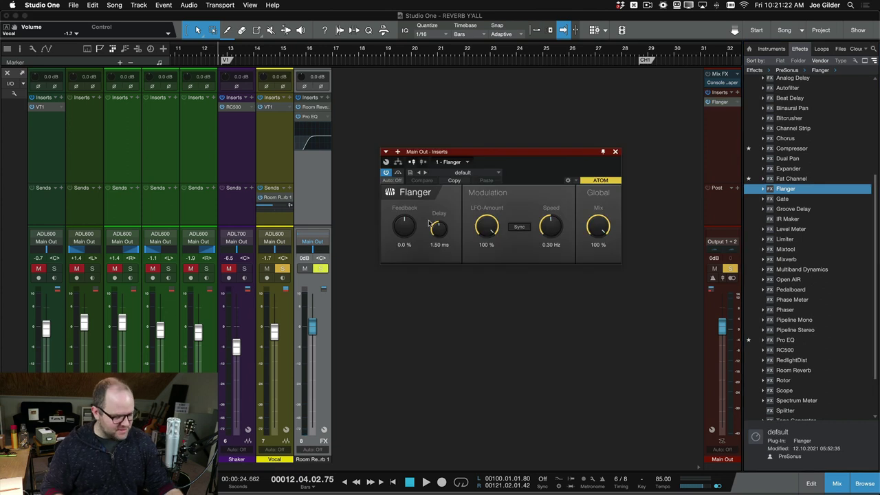
pyautogui.press('space')
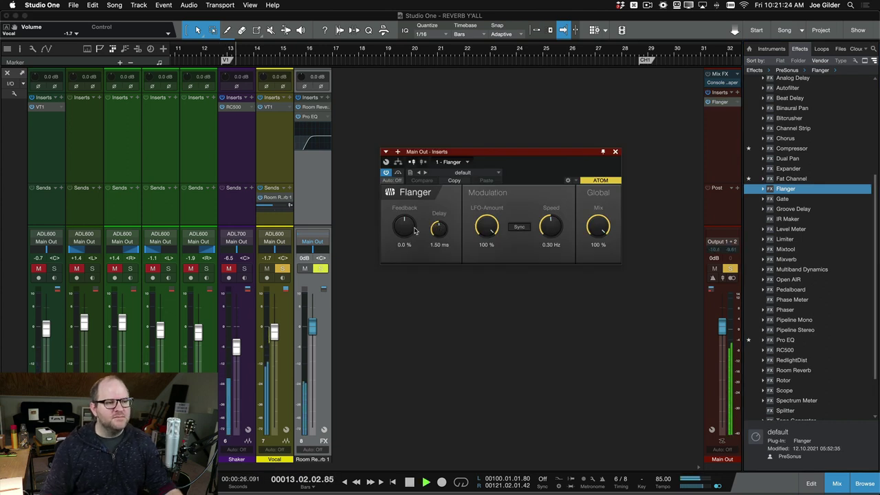
pyautogui.moveTo(551, 227); pyautogui.dragTo(527, 229)
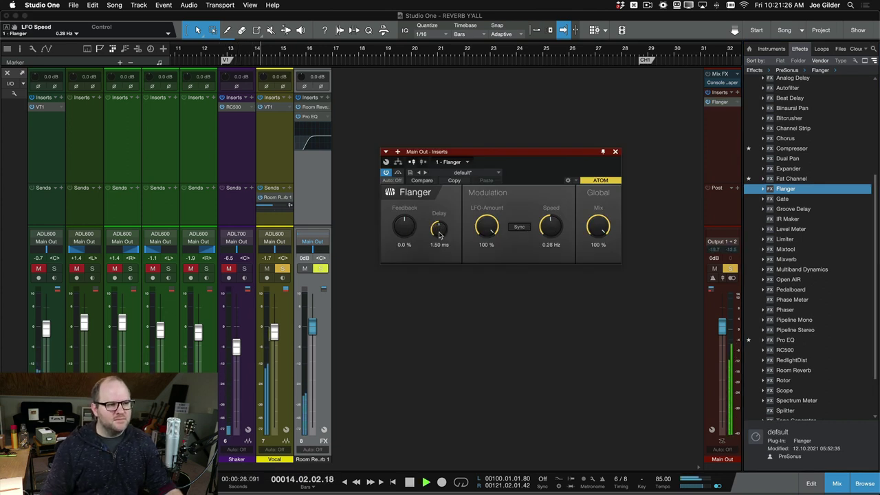
pyautogui.moveTo(404, 226); pyautogui.dragTo(390, 187)
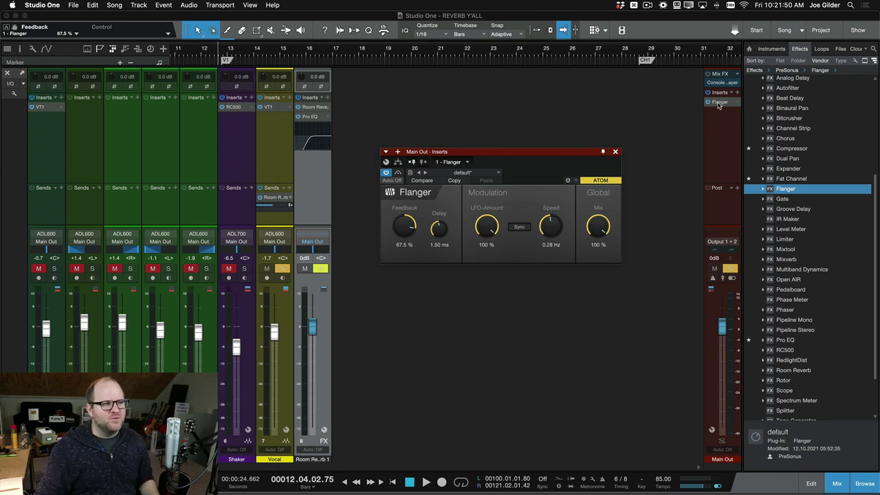
# Step: Move the Flanger from Main Out onto the Room Reverb channel and raise its feedback to 90% during playback
pyautogui.moveTo(719, 103); pyautogui.dragTo(313, 106)
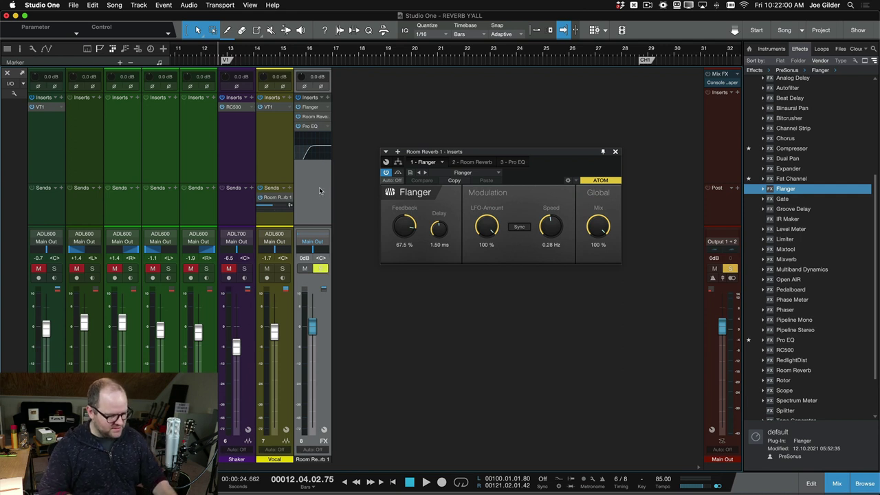
pyautogui.press('space')
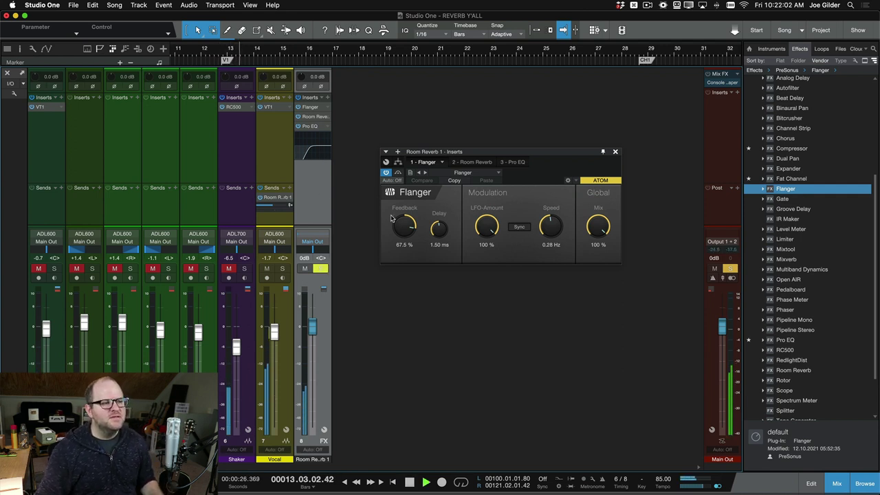
pyautogui.moveTo(404, 227); pyautogui.dragTo(381, 187)
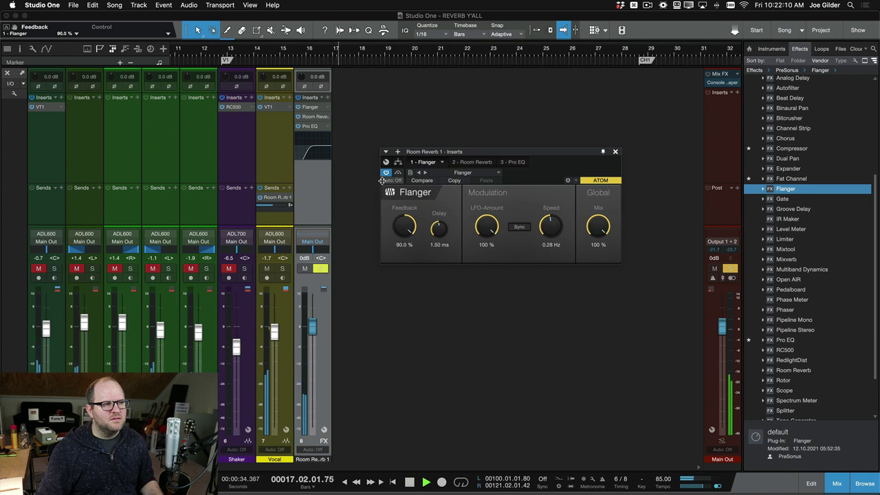
pyautogui.press('space')
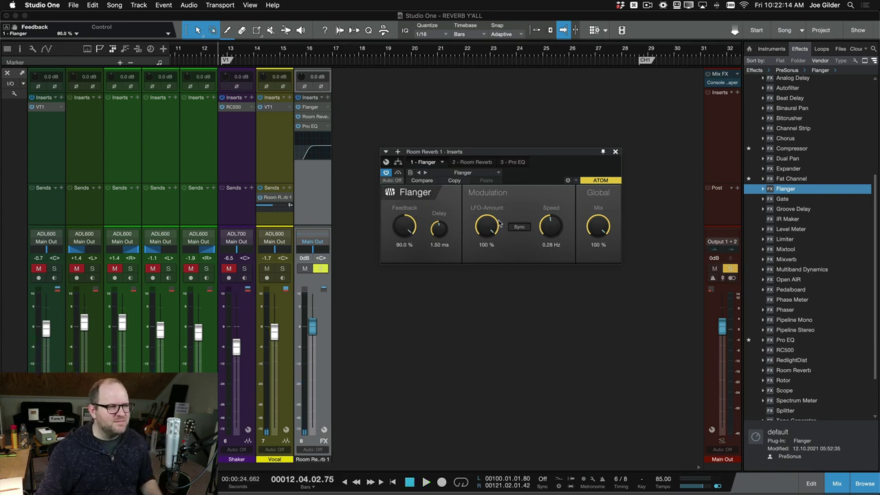
# Step: Compare the reverb with the Flanger bypassed, then re-enable the Flanger and listen again
pyautogui.click(298, 108)
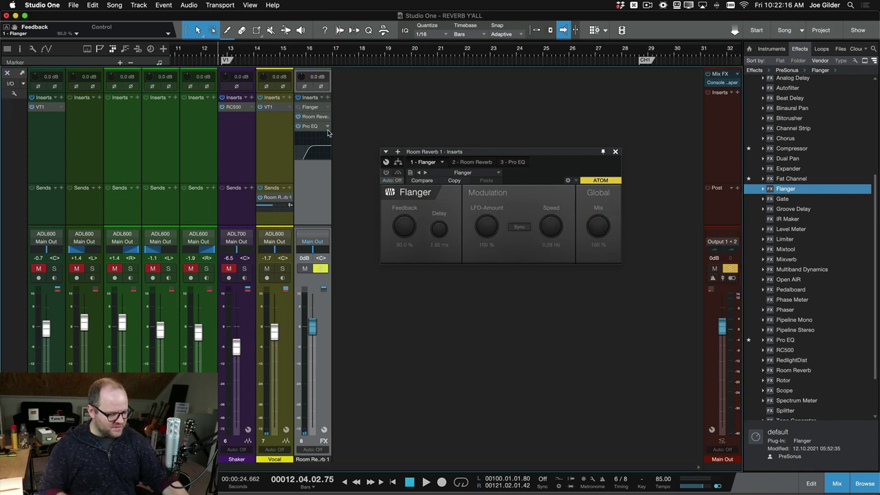
pyautogui.press('space')
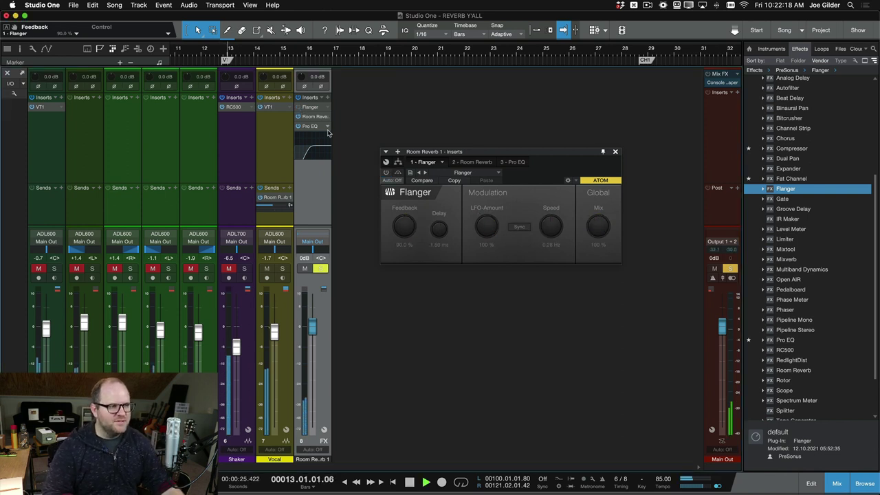
pyautogui.press('space')
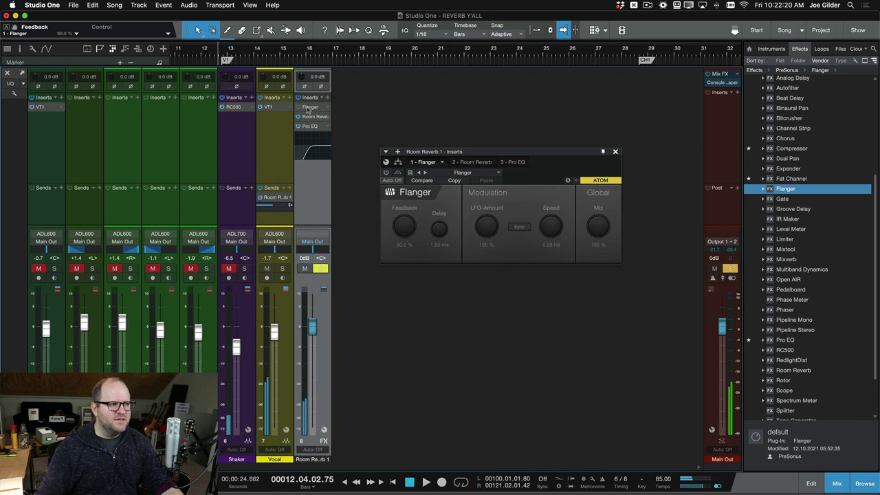
pyautogui.click(297, 108)
pyautogui.press('space')
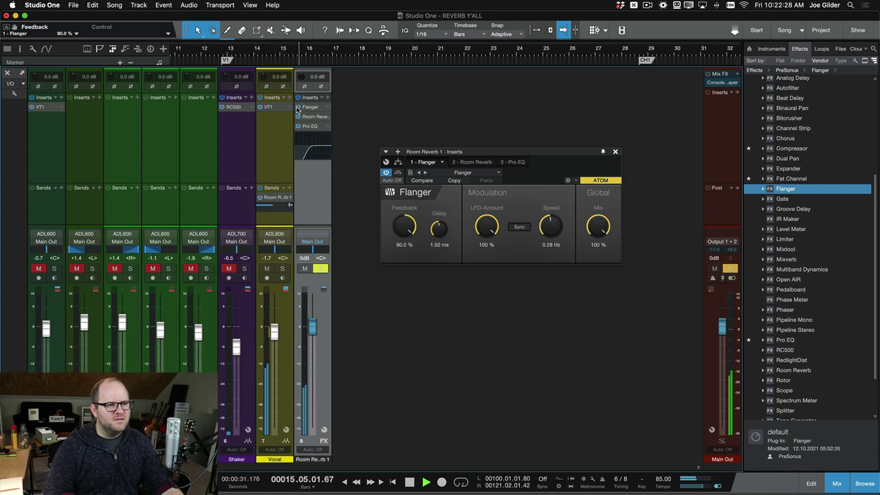
pyautogui.press('space')
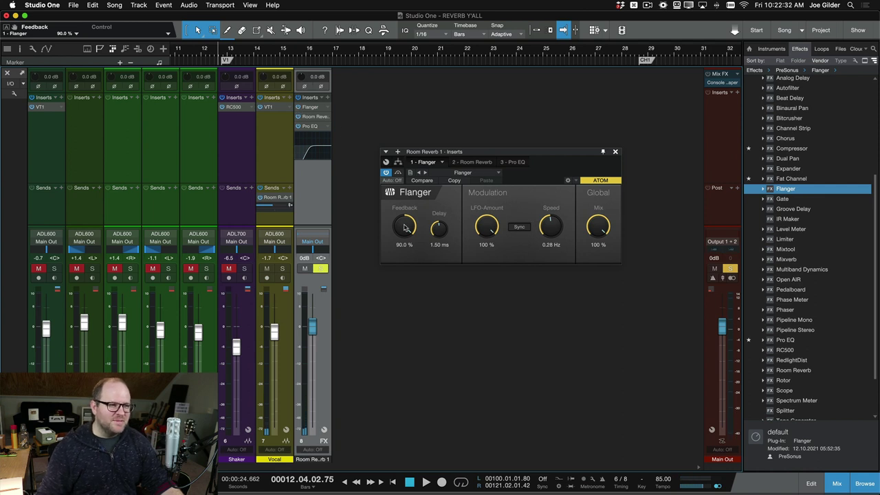
# Step: Turn the Flanger feedback down from 90% to 75.6% and audition the result
pyautogui.moveTo(404, 228); pyautogui.dragTo(403, 227)
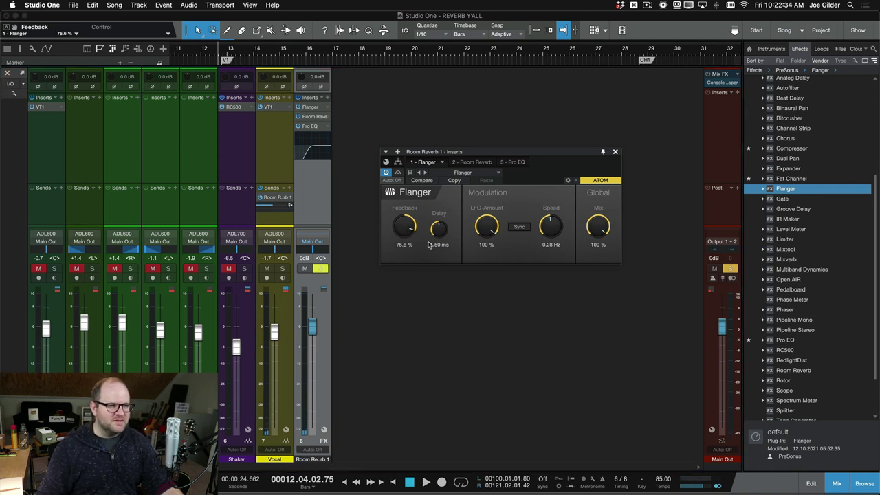
pyautogui.press('space')
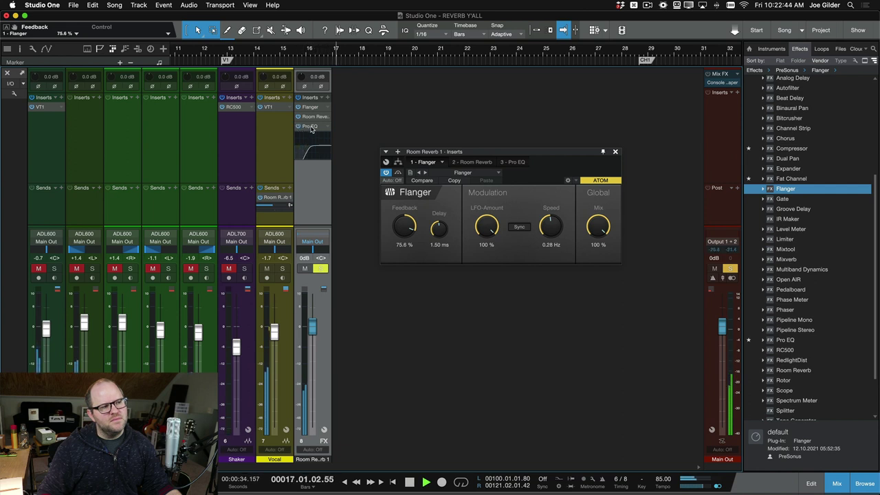
pyautogui.press('space')
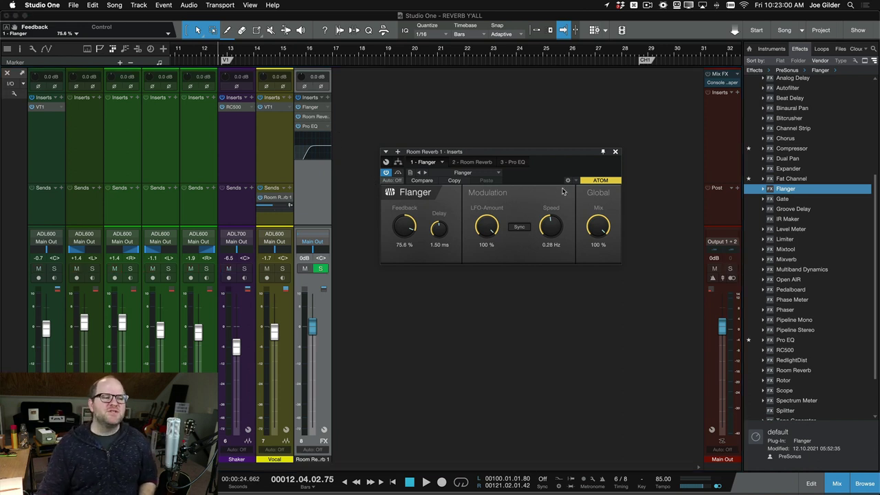
# Step: With the Vocal soloed, compare the reverb with and without the Flanger, then re-enable it
pyautogui.click(283, 268)
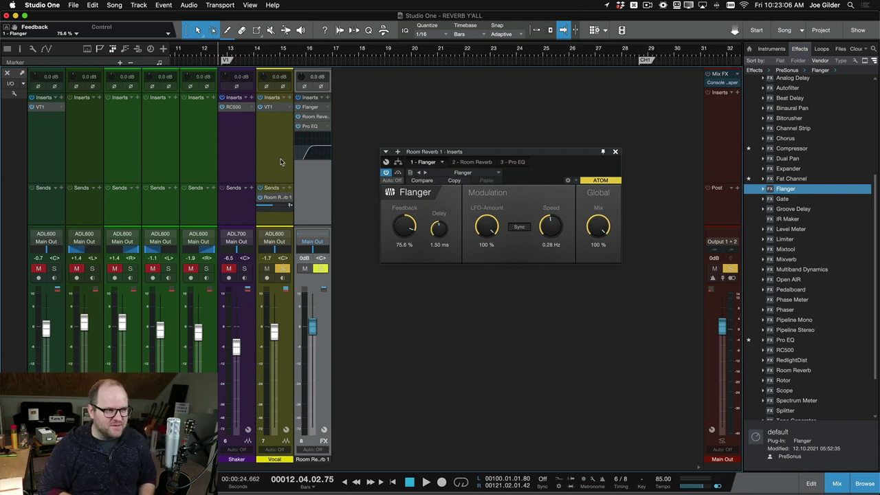
pyautogui.press('space')
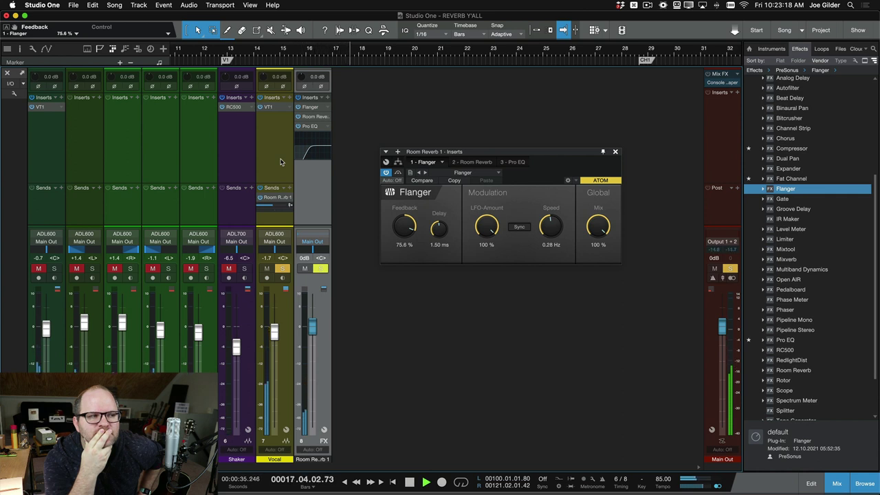
pyautogui.press('space')
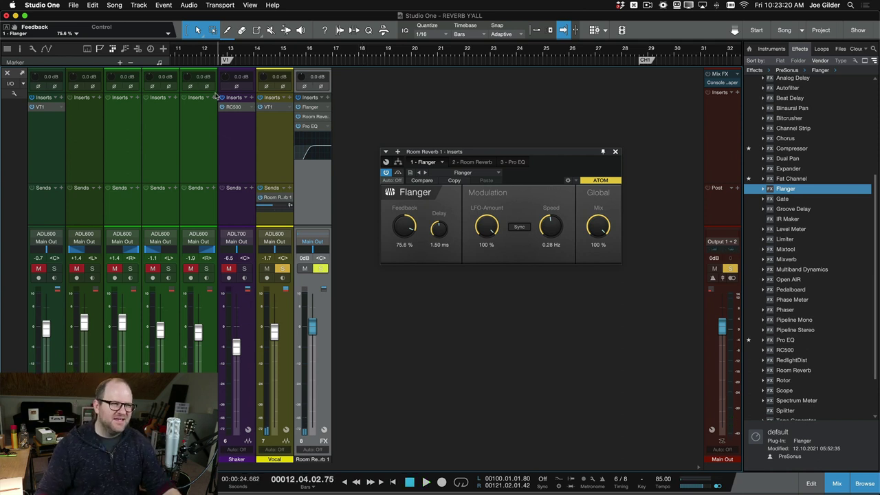
pyautogui.click(298, 107)
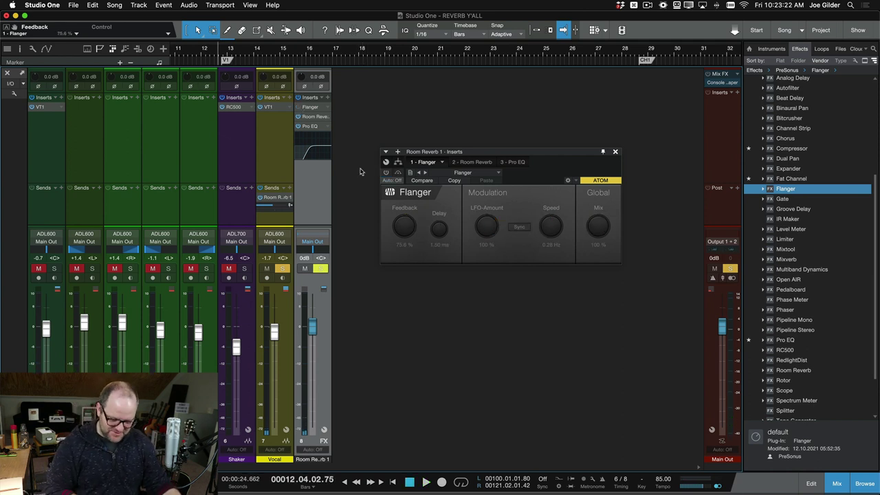
pyautogui.press('space')
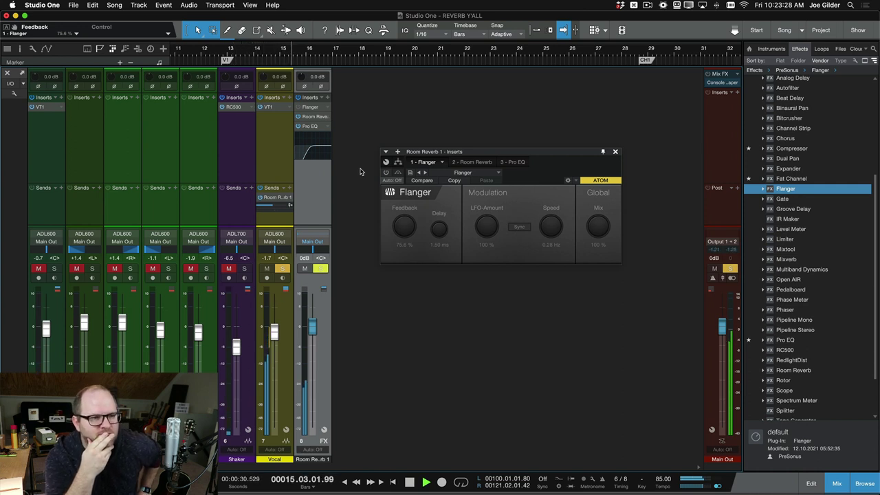
pyautogui.press('space')
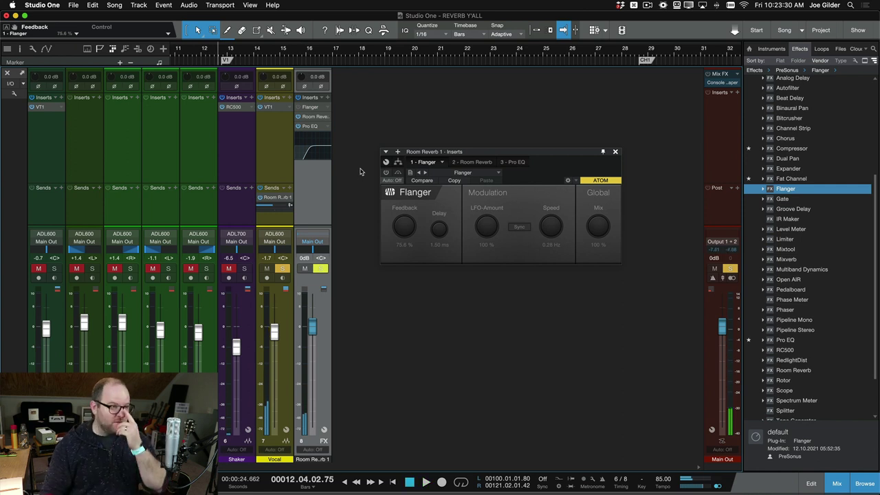
pyautogui.click(298, 107)
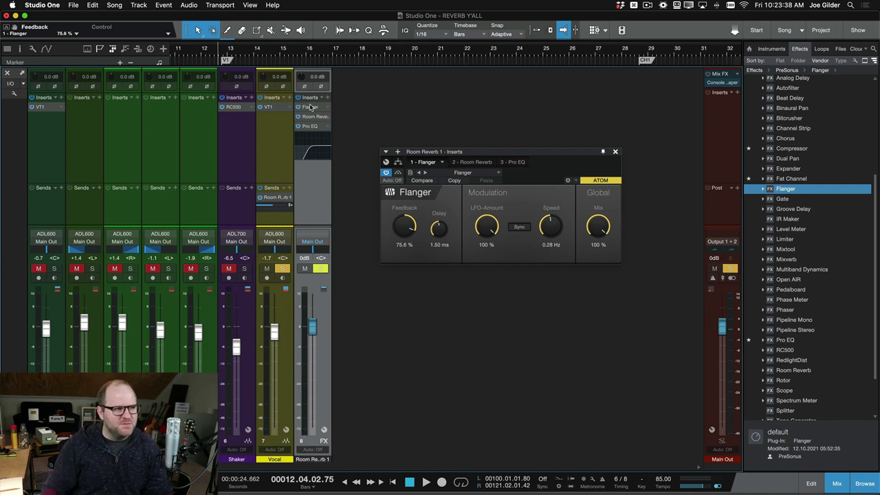
# Step: Show the Flanger's parameters and play the soloed flanged Room Reverb
pyautogui.click(311, 108)
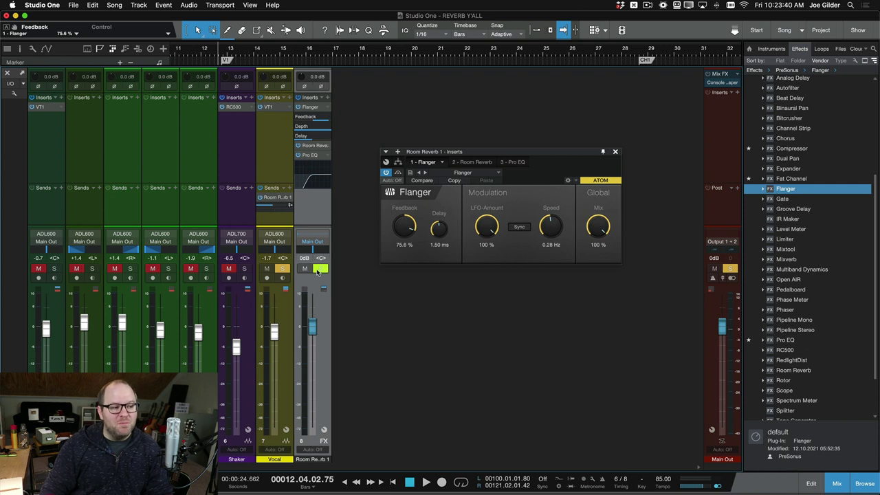
pyautogui.click(319, 268)
pyautogui.click(320, 268)
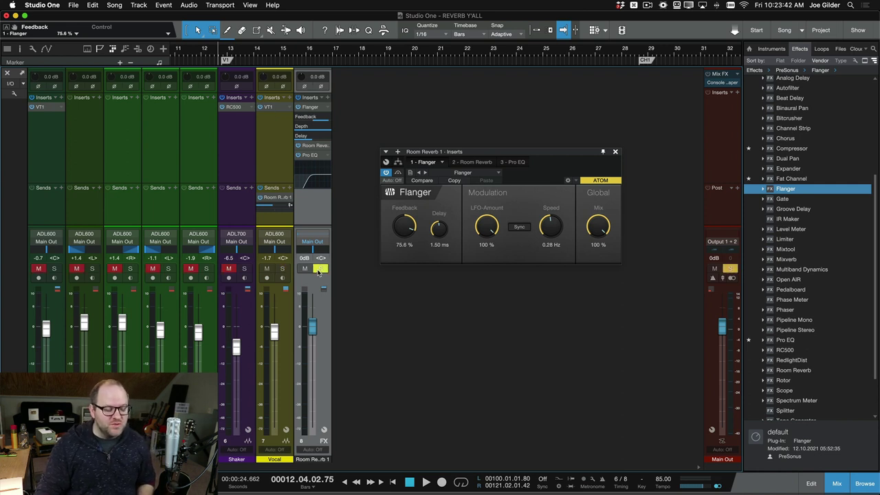
pyautogui.press('space')
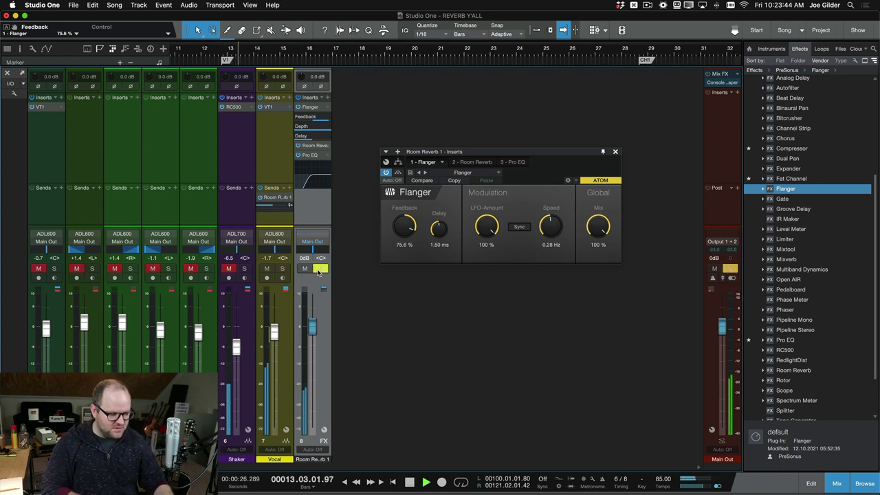
pyautogui.press('space')
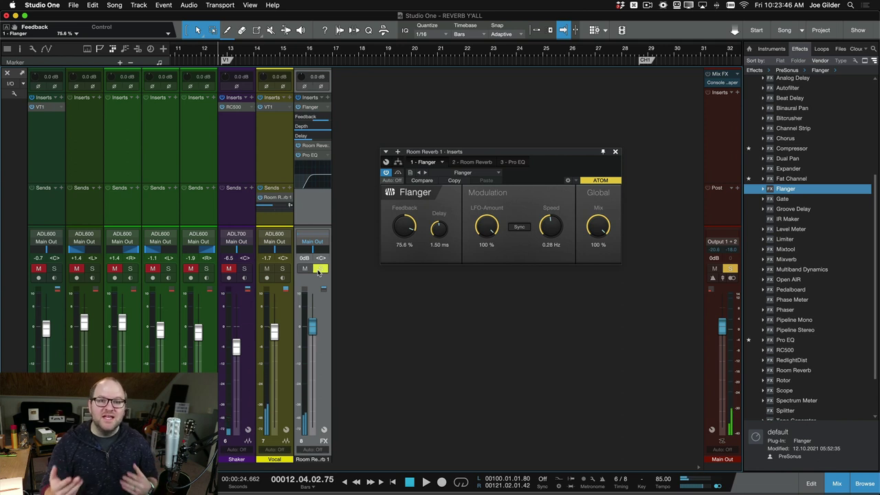
# Step: Unsolo the Vocal and play the full mix with the flanged reverb
pyautogui.click(283, 269)
pyautogui.click(283, 269)
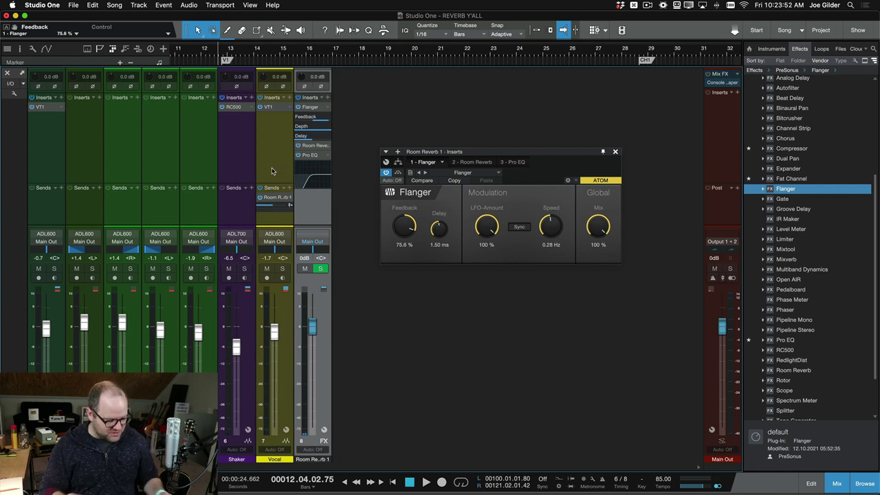
pyautogui.press('space')
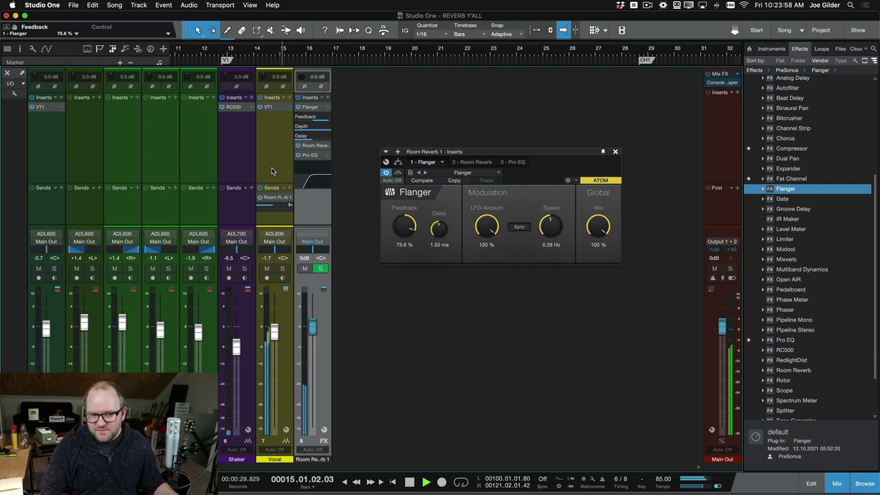
pyautogui.press('space')
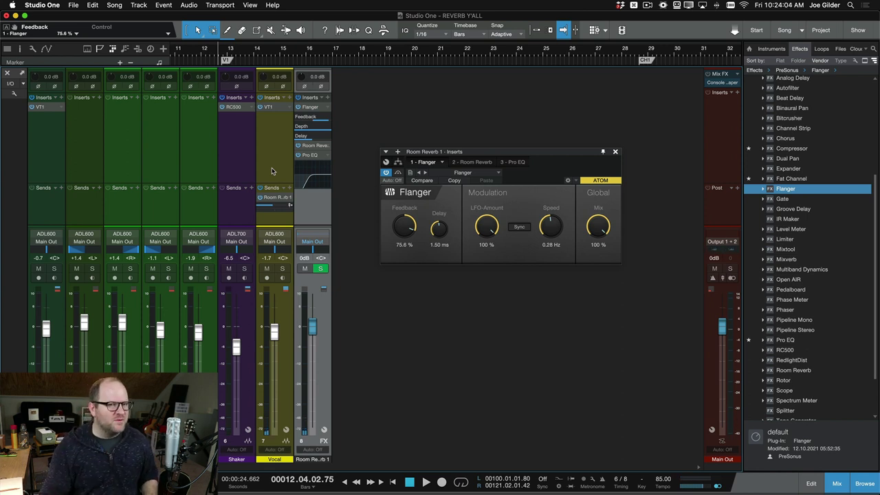
pyautogui.moveTo(272, 208)
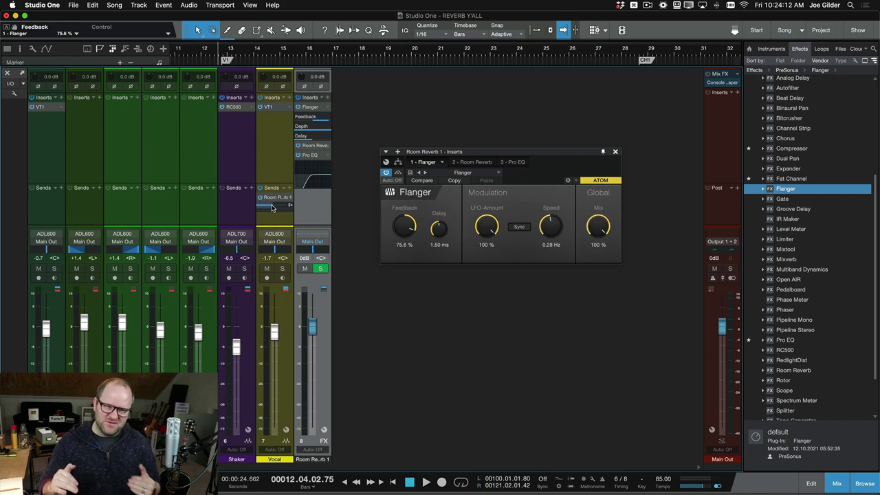
# Step: Solo the Vocal, move the Flanger after Room Reverb before Pro EQ, and lower feedback to 31.5%
pyautogui.click(272, 169)
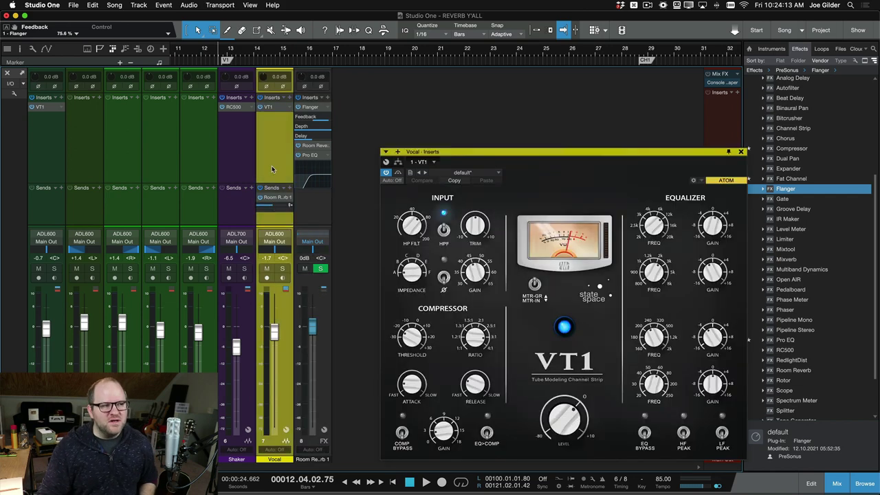
pyautogui.click(282, 269)
pyautogui.click(312, 218)
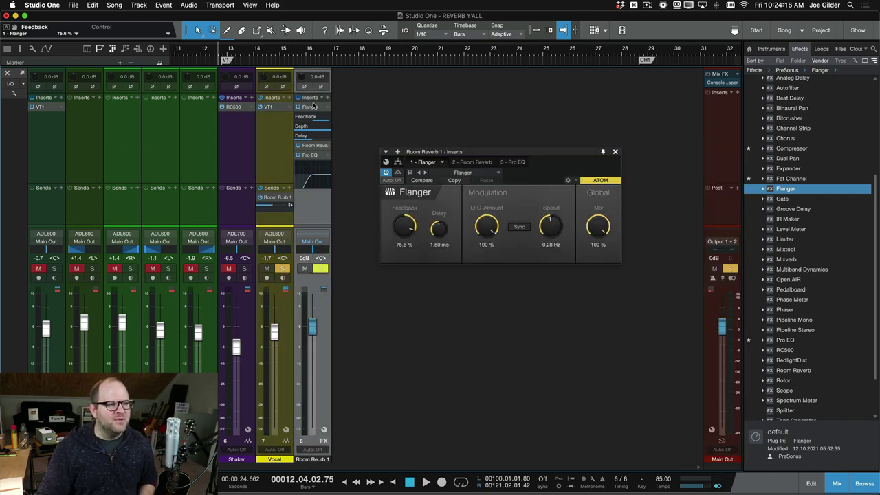
pyautogui.moveTo(308, 110); pyautogui.dragTo(312, 126)
pyautogui.press('space')
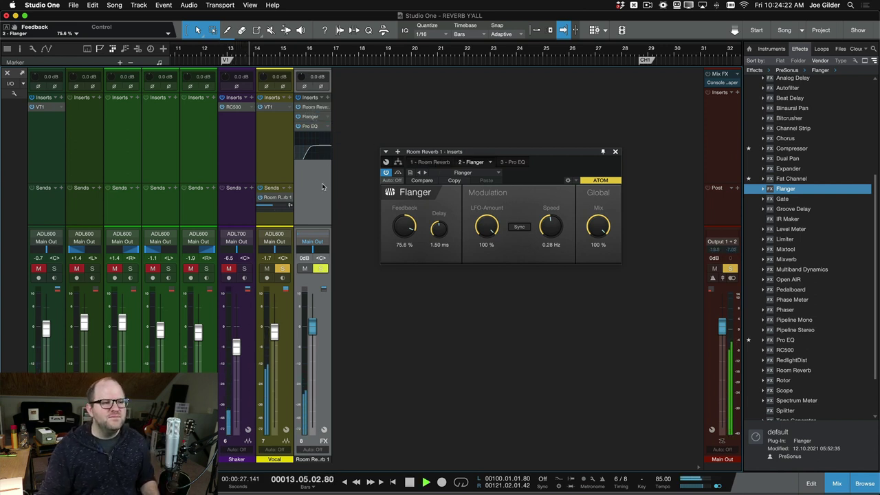
pyautogui.moveTo(410, 222); pyautogui.dragTo(404, 249)
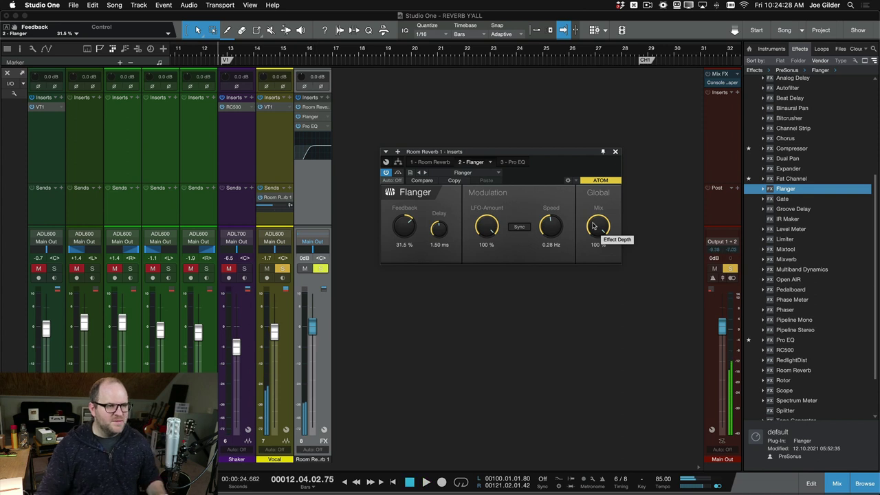
# Step: Set the Flanger mix to 51% and, while playing, settle its feedback at 66.6%
pyautogui.moveTo(595, 229); pyautogui.dragTo(590, 268)
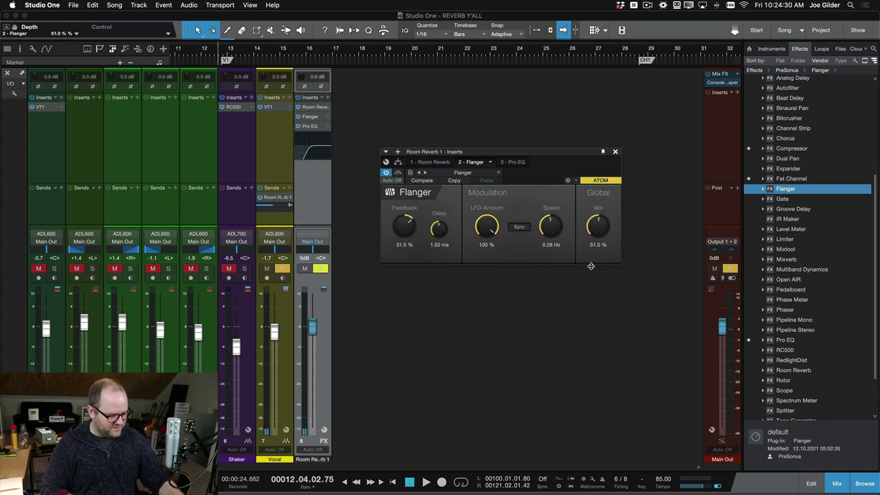
pyautogui.moveTo(590, 229); pyautogui.dragTo(590, 216)
pyautogui.press('space')
pyautogui.moveTo(401, 231); pyautogui.dragTo(399, 207)
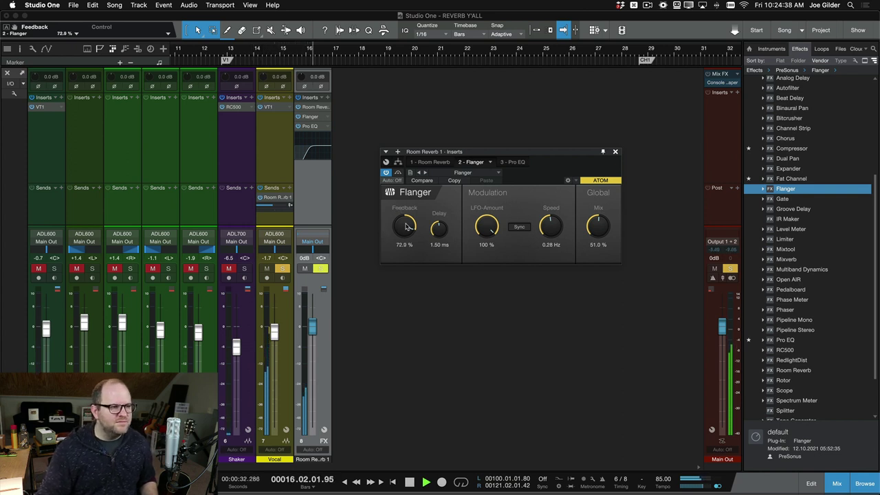
pyautogui.moveTo(407, 228); pyautogui.dragTo(408, 219)
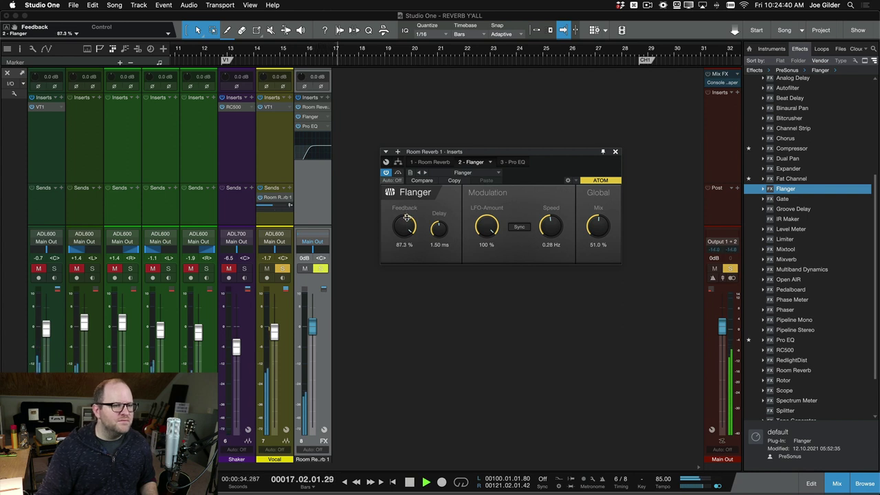
pyautogui.moveTo(407, 228); pyautogui.dragTo(406, 238)
# Step: Unsolo the Vocal and play the whole mix with the 51% flanged reverb
pyautogui.press('space')
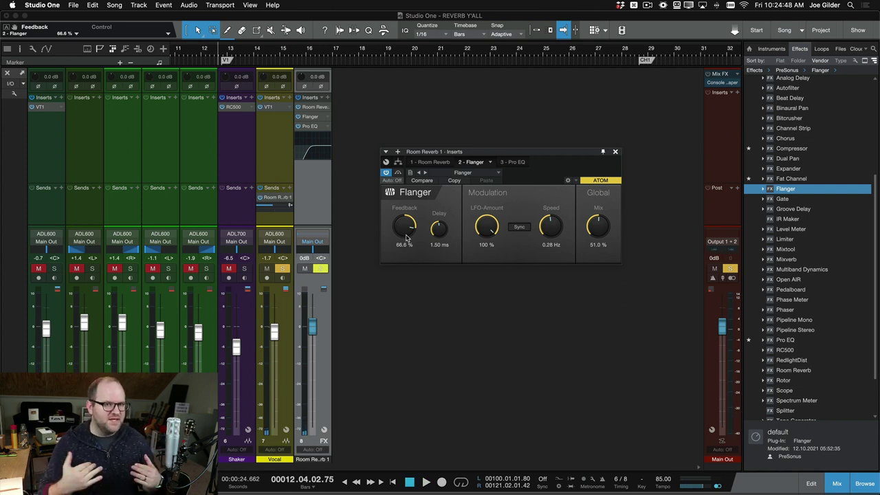
pyautogui.keyDown('super'); pyautogui.click(315, 268); pyautogui.keyUp('super')
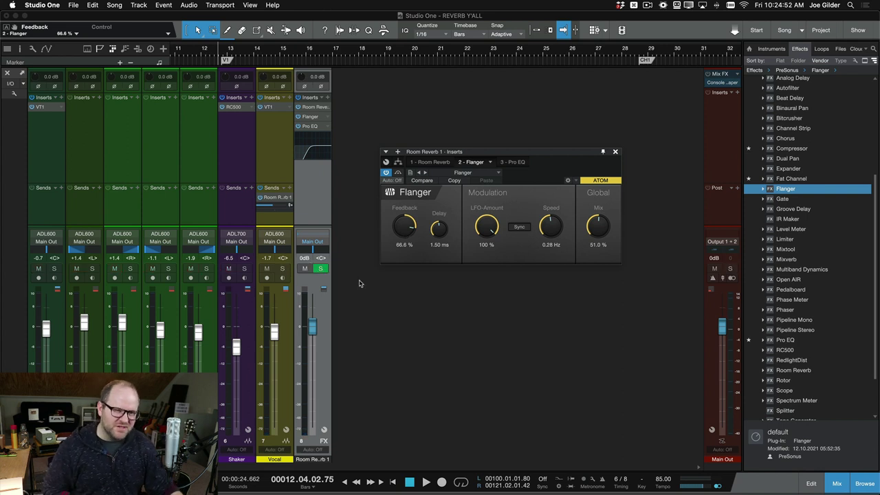
pyautogui.press('space')
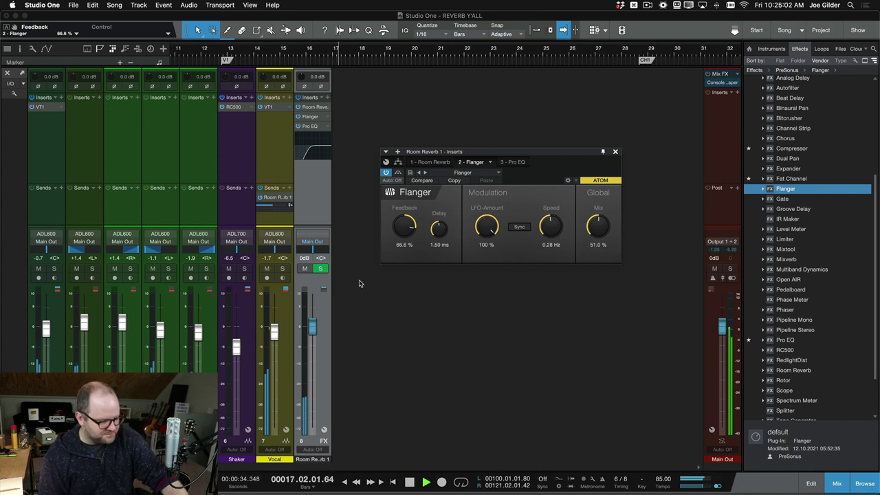
# Step: Stop the full-mix playback and return to the start
pyautogui.press('space')
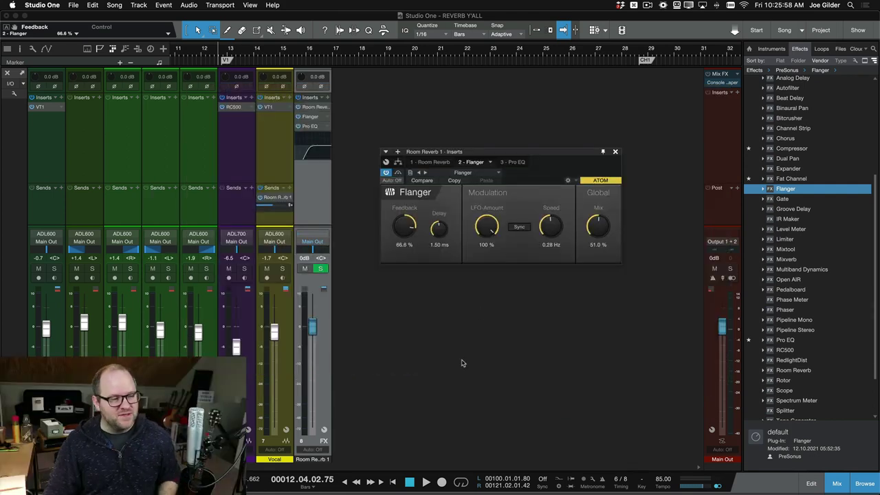
# Step: Solo only the Room Reverb channel and briefly play the flanged reverb
pyautogui.click(324, 271)
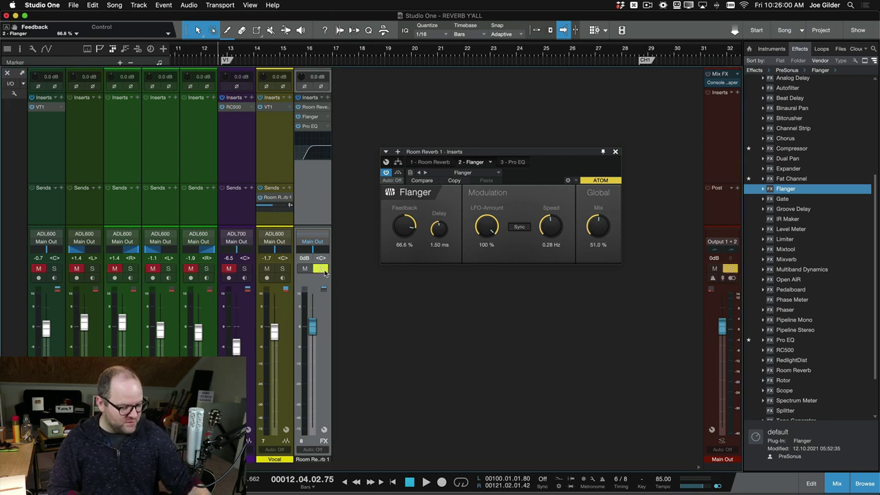
pyautogui.press('space')
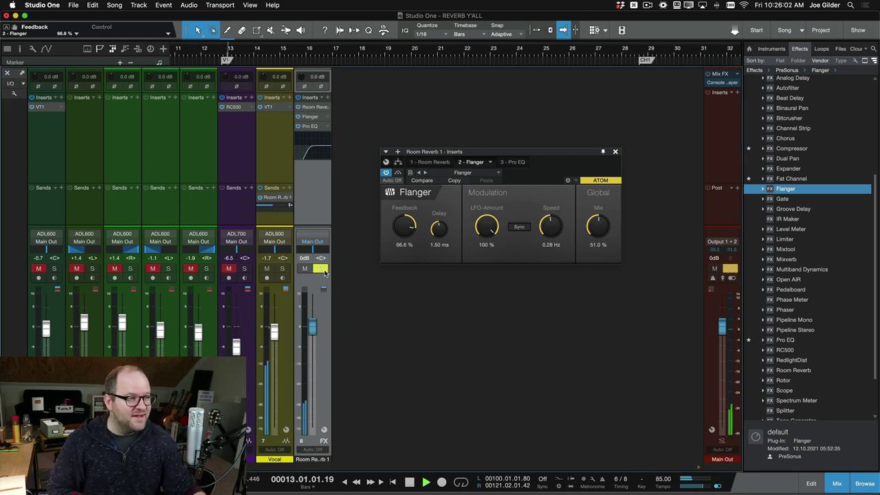
pyautogui.press('space')
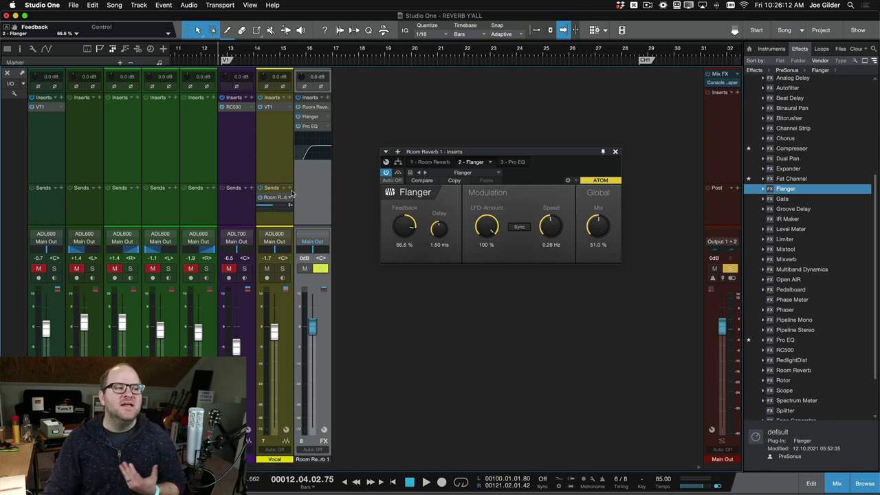
# Step: Open the Vocal channel's VT1 insert editor and briefly play the vocal with its flanged reverb
pyautogui.click(285, 161)
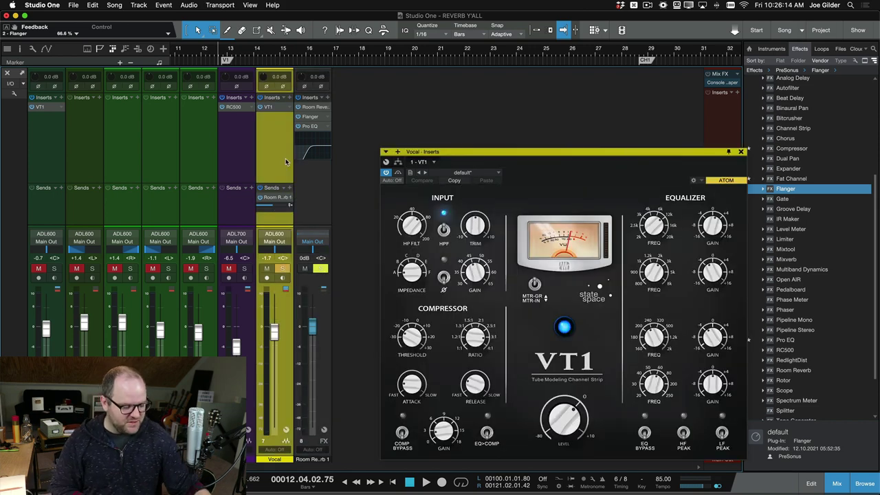
pyautogui.press('space')
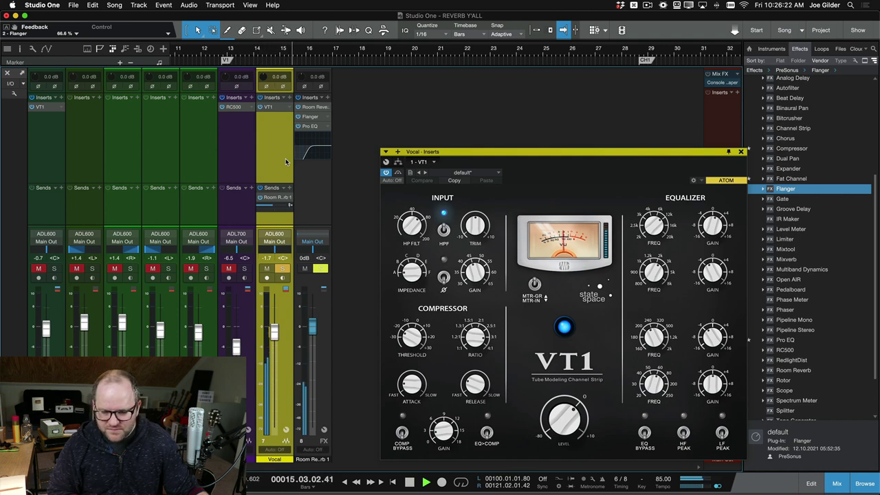
pyautogui.press('space')
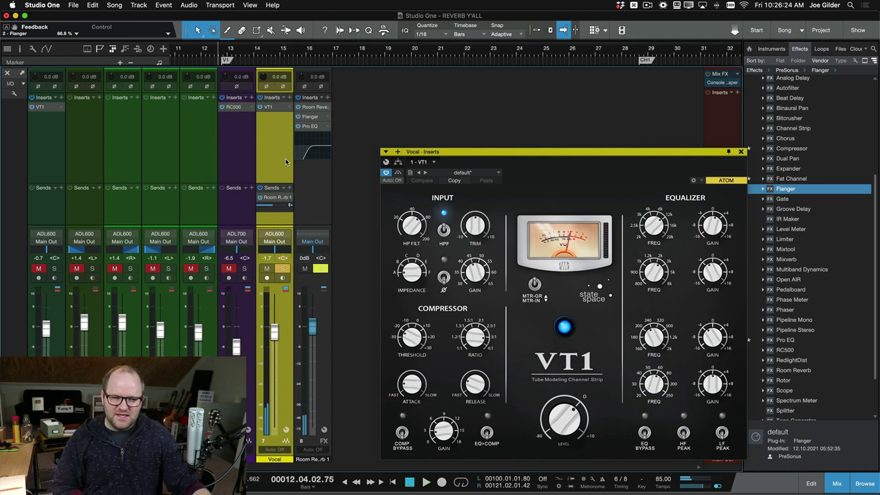